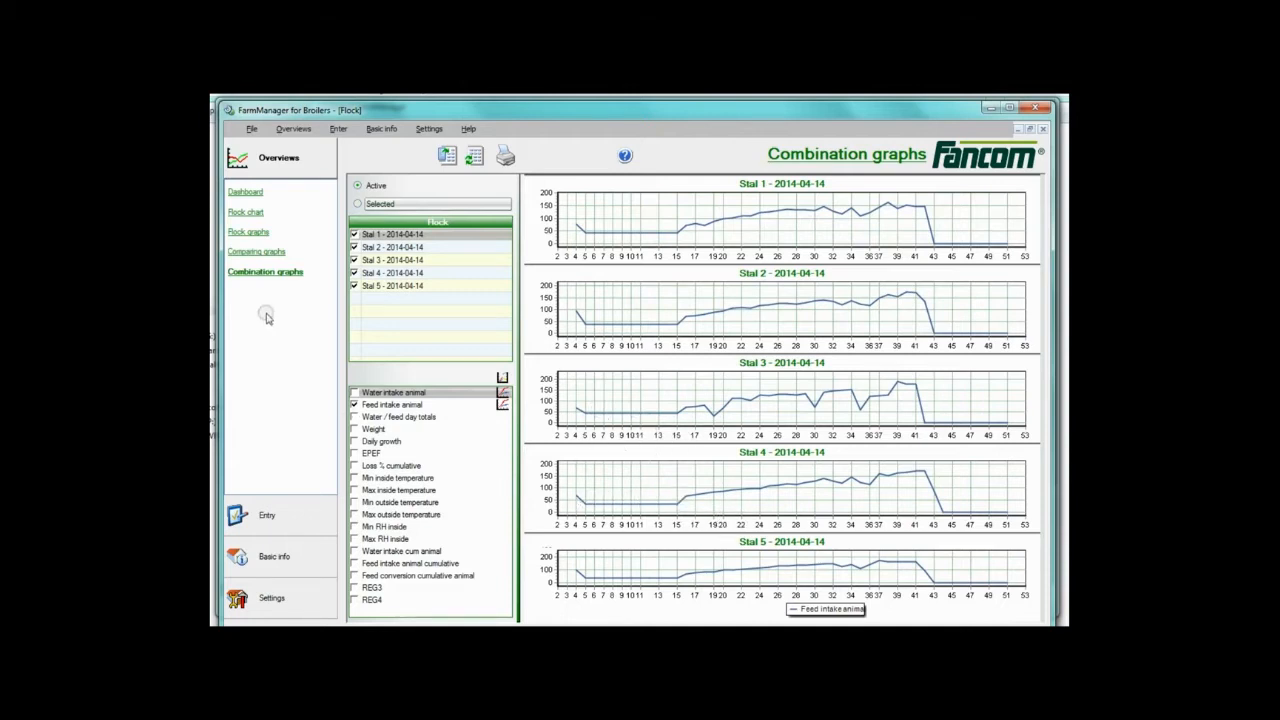
Browse the comparing graphs and flock chart overviews of the broiler flocks.
{"action": "left_click", "coordinate": [254, 253]}
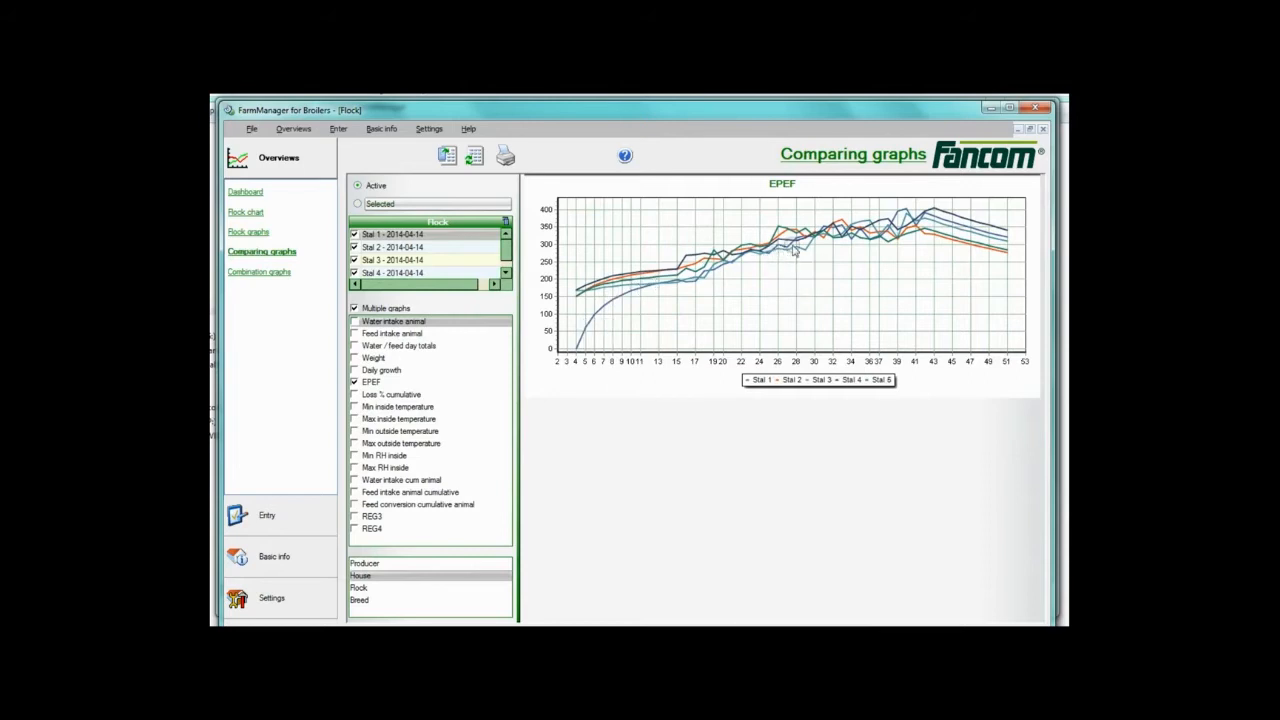
{"action": "left_click", "coordinate": [247, 213]}
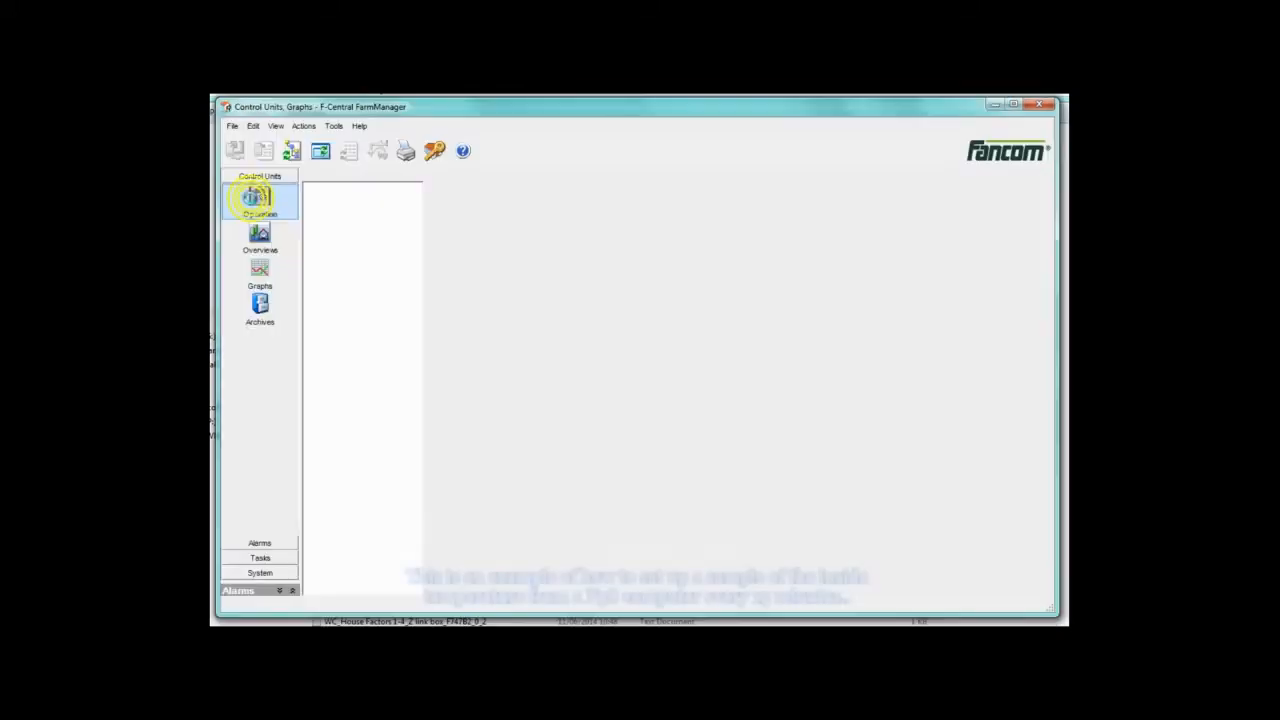
{"action": "left_click", "coordinate": [254, 200]}
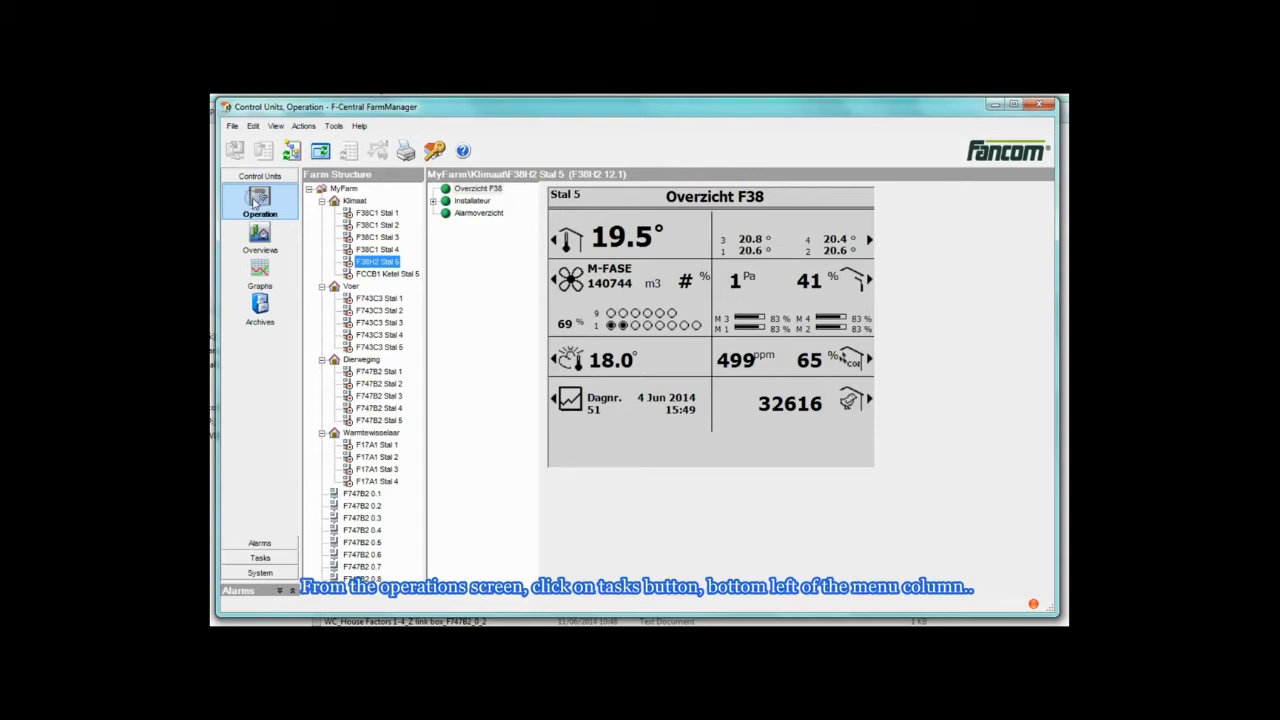
Start a new sample data task and add the F38H2.7 climate control as its data source.
{"action": "left_click", "coordinate": [262, 560]}
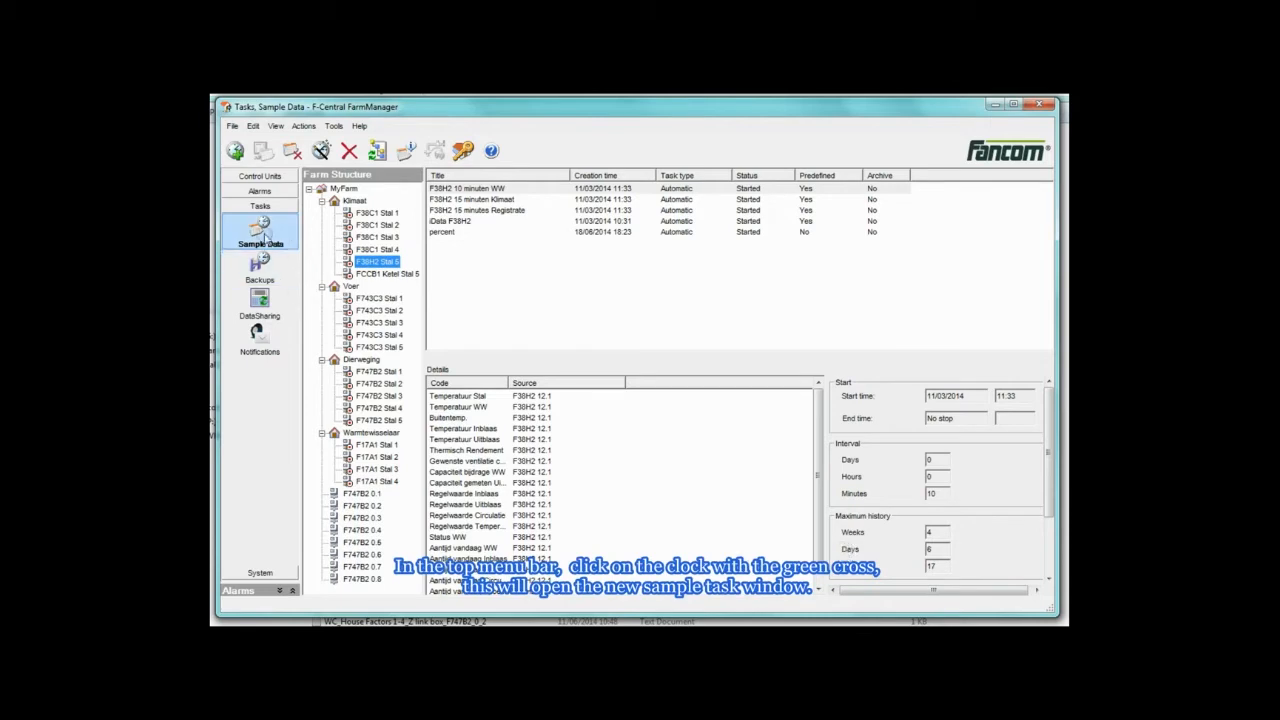
{"action": "left_click", "coordinate": [235, 152]}
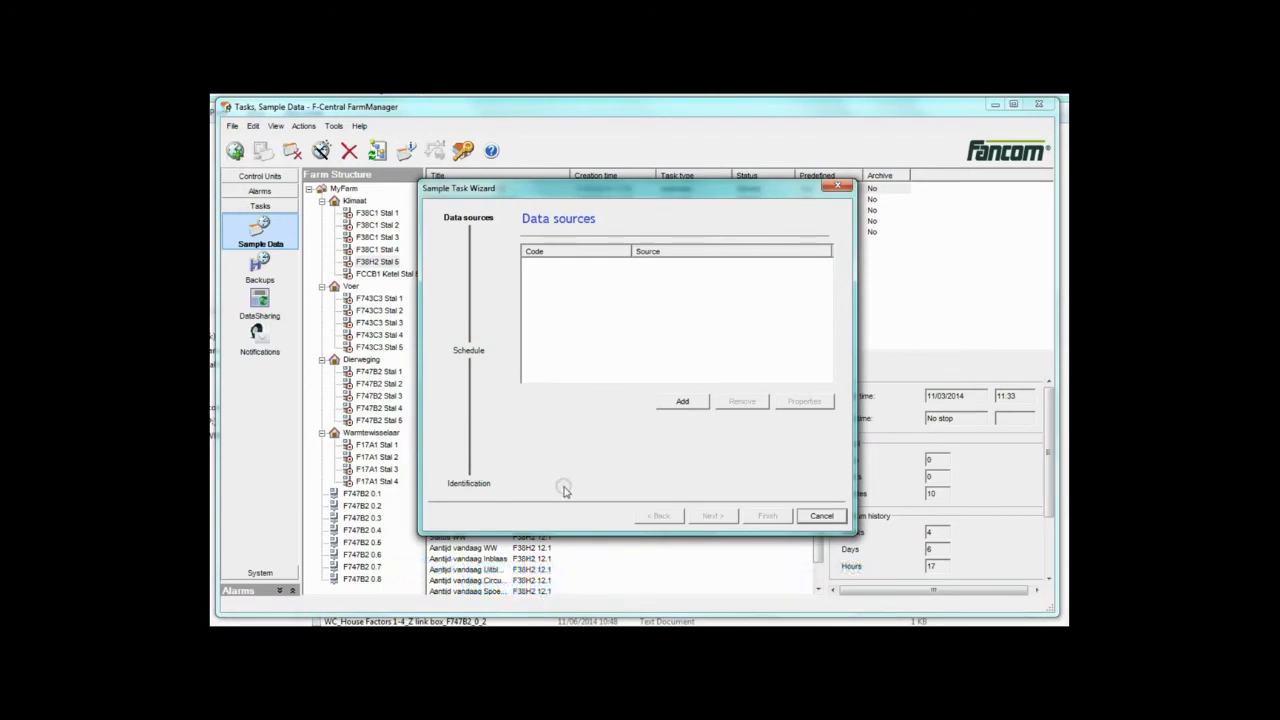
{"action": "left_click", "coordinate": [682, 402]}
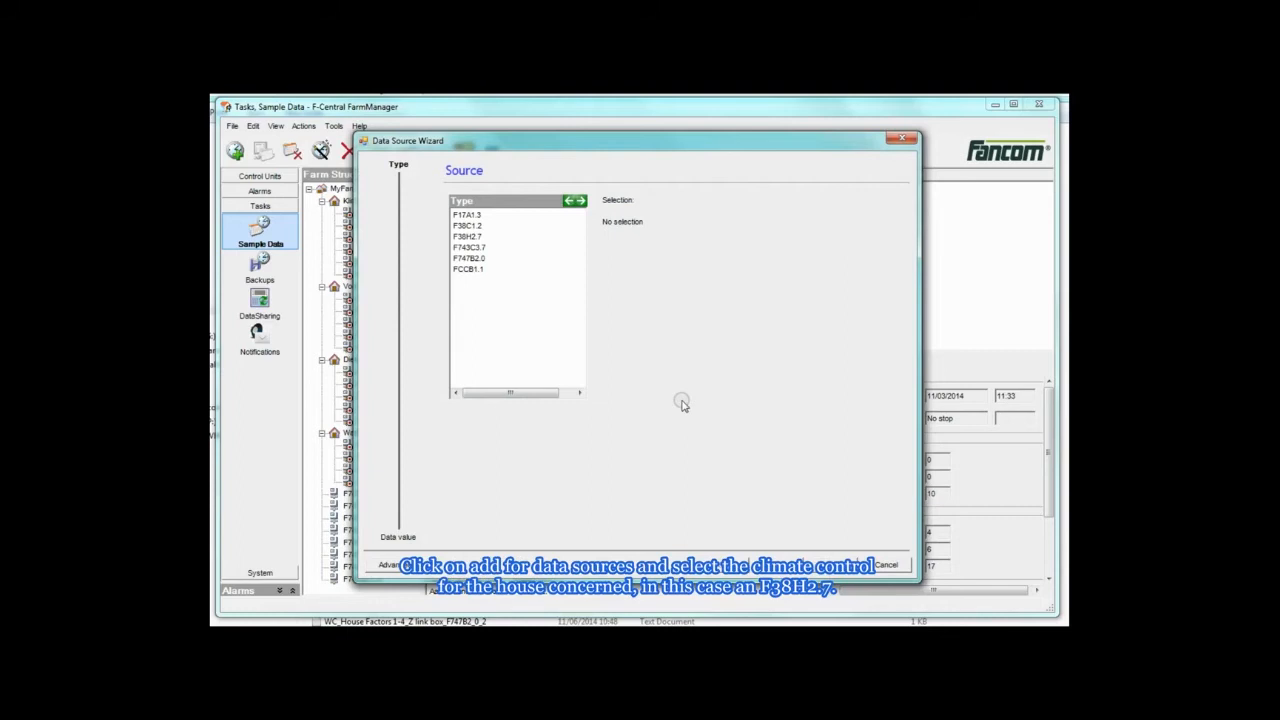
{"action": "left_click", "coordinate": [460, 238]}
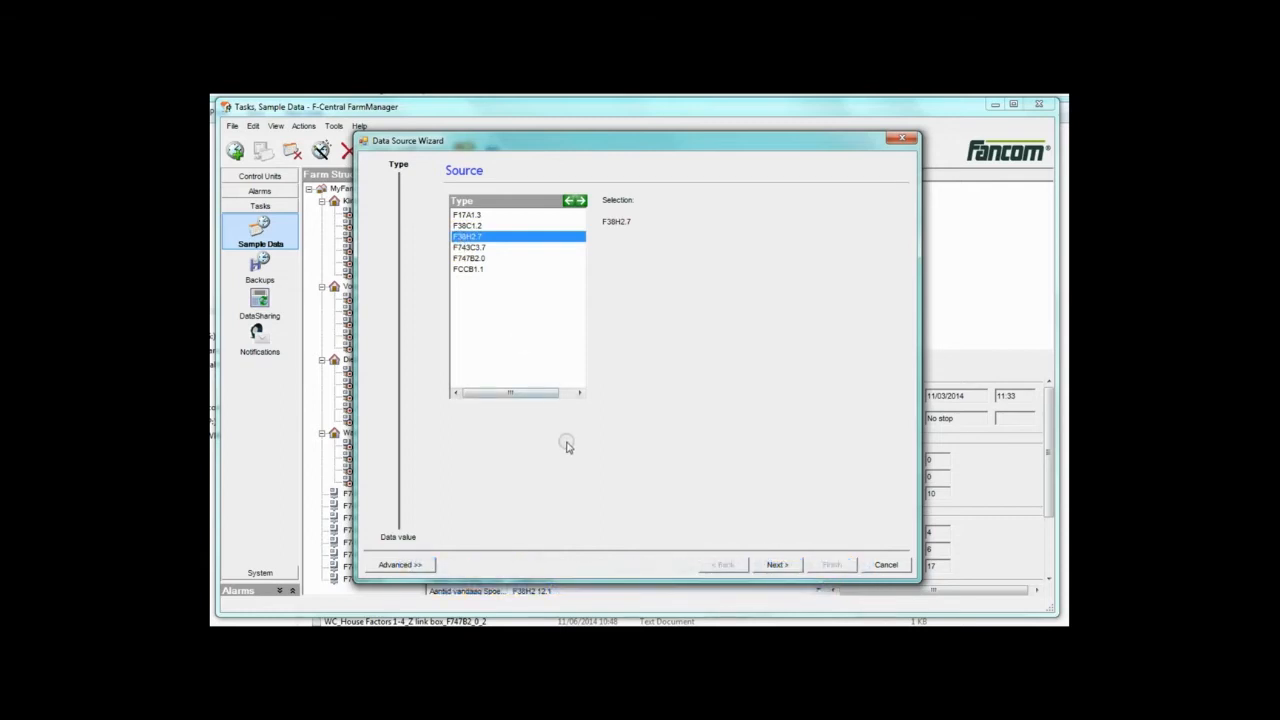
{"action": "left_click", "coordinate": [786, 571]}
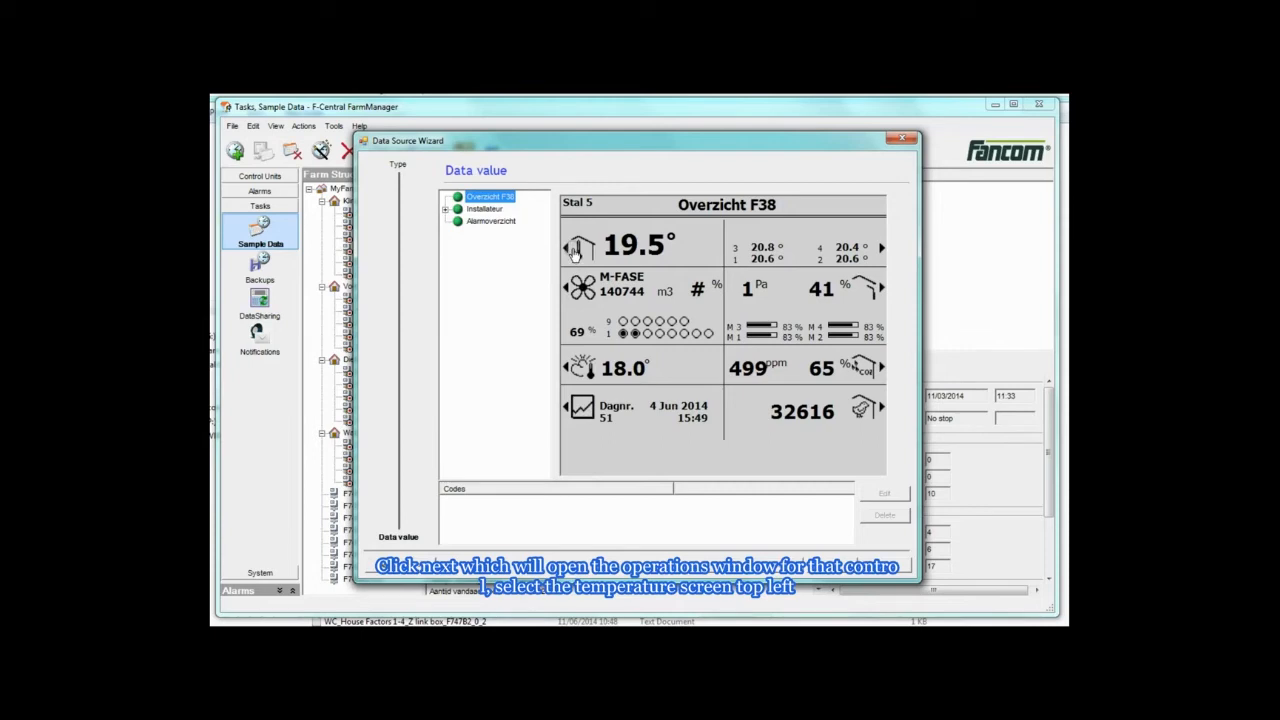
Pick the inside temperature field on the temperature screen, name it House 5 inside temp, and finish the data source.
{"action": "left_click", "coordinate": [575, 253]}
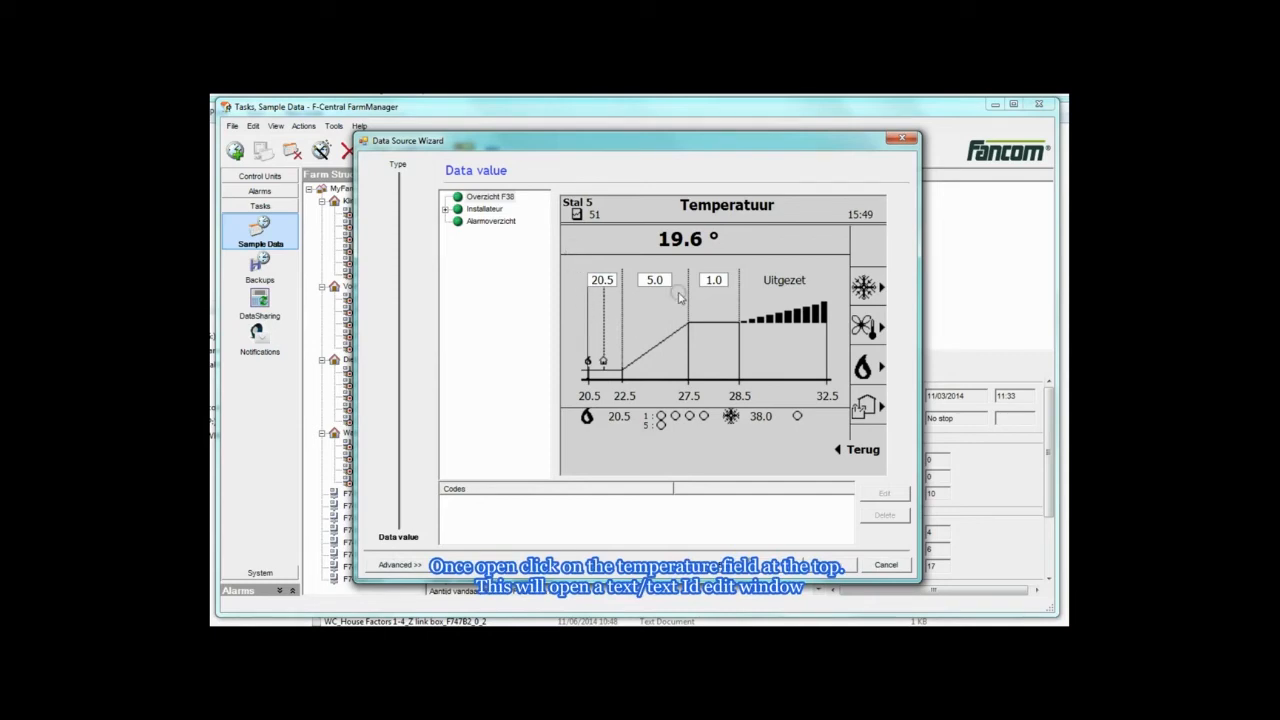
{"action": "left_click", "coordinate": [681, 241]}
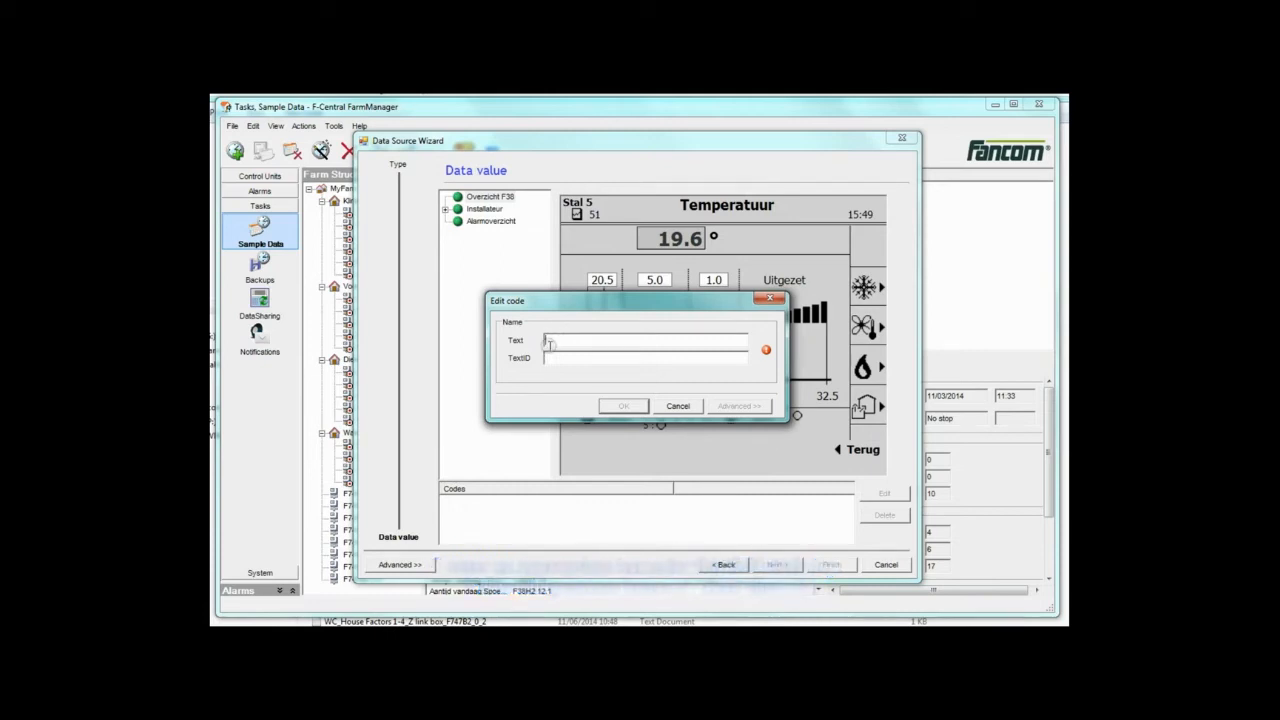
{"action": "type", "text": "House 5 inside temp"}
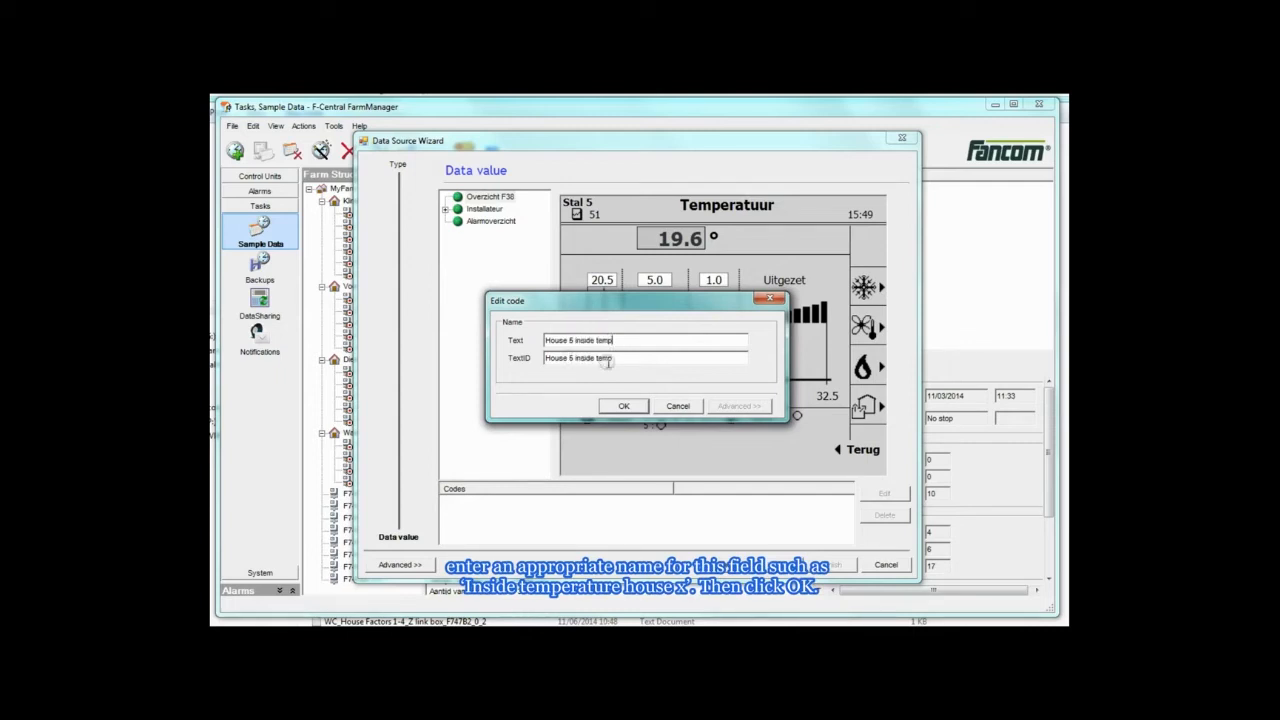
{"action": "left_click", "coordinate": [622, 407]}
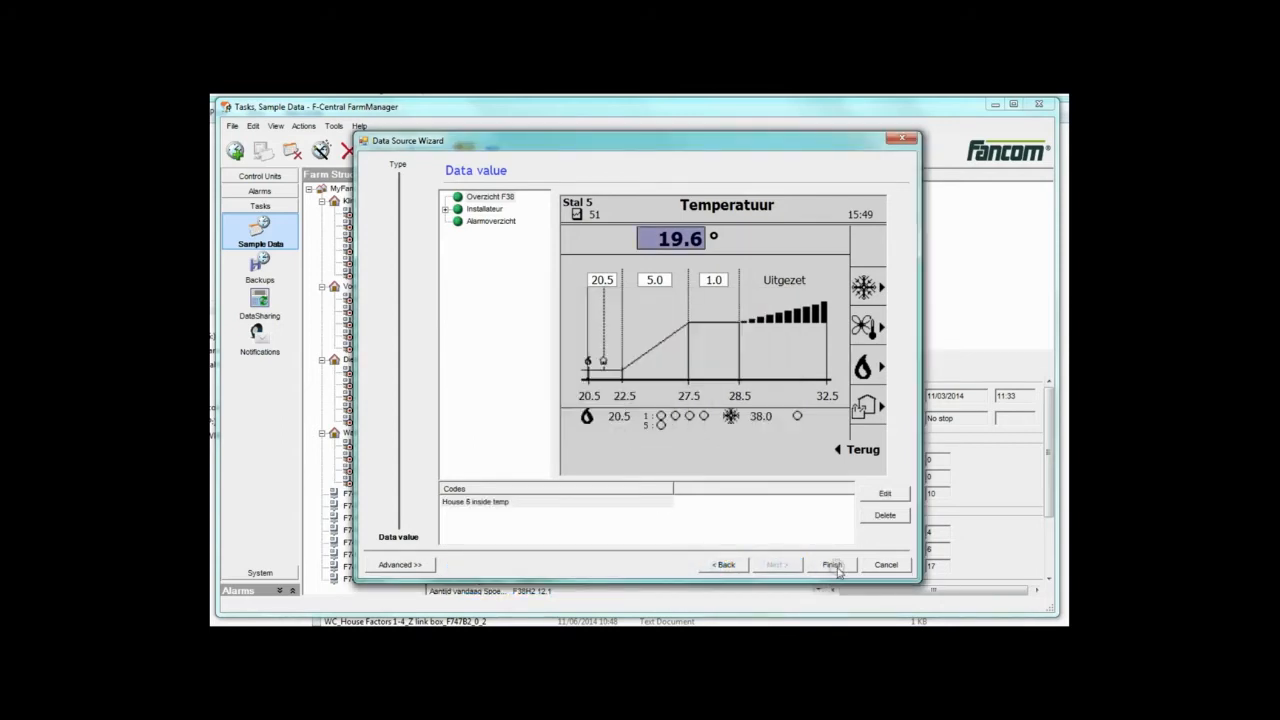
{"action": "left_click", "coordinate": [832, 565]}
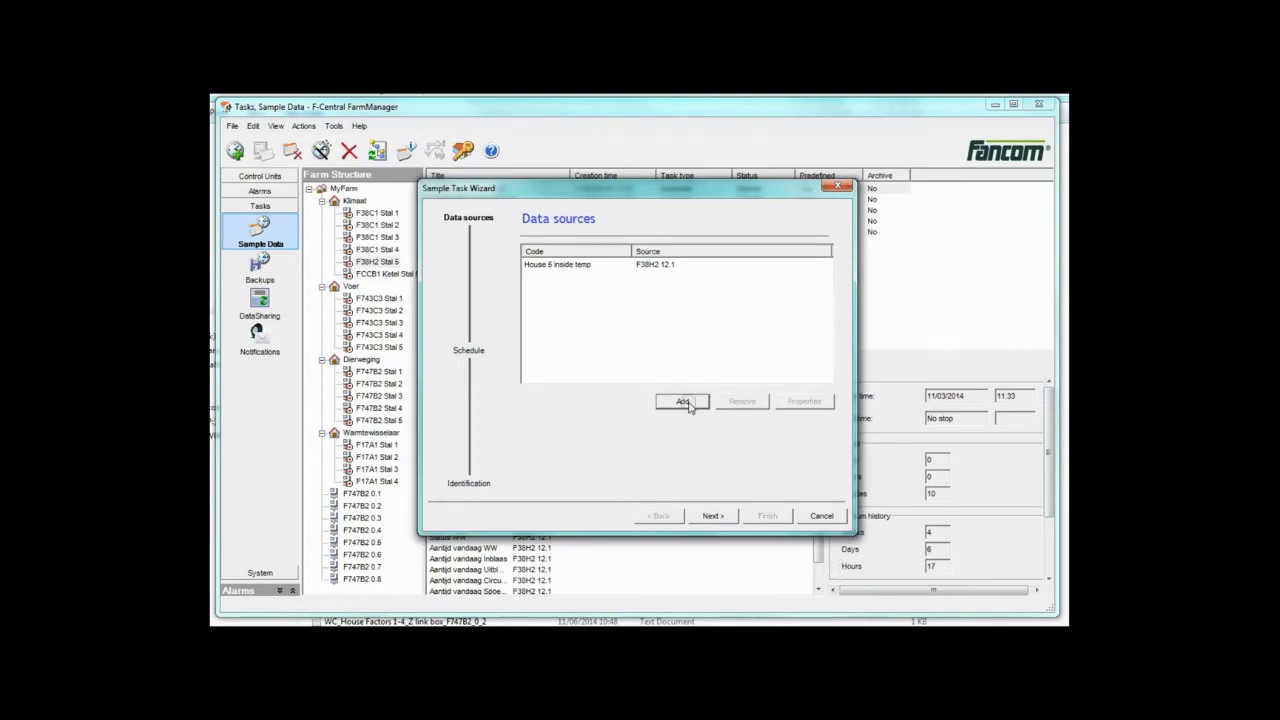
Set the sampling interval to 0 hours and 15 minutes, limiting maximum history by number of samples.
{"action": "left_click", "coordinate": [718, 516]}
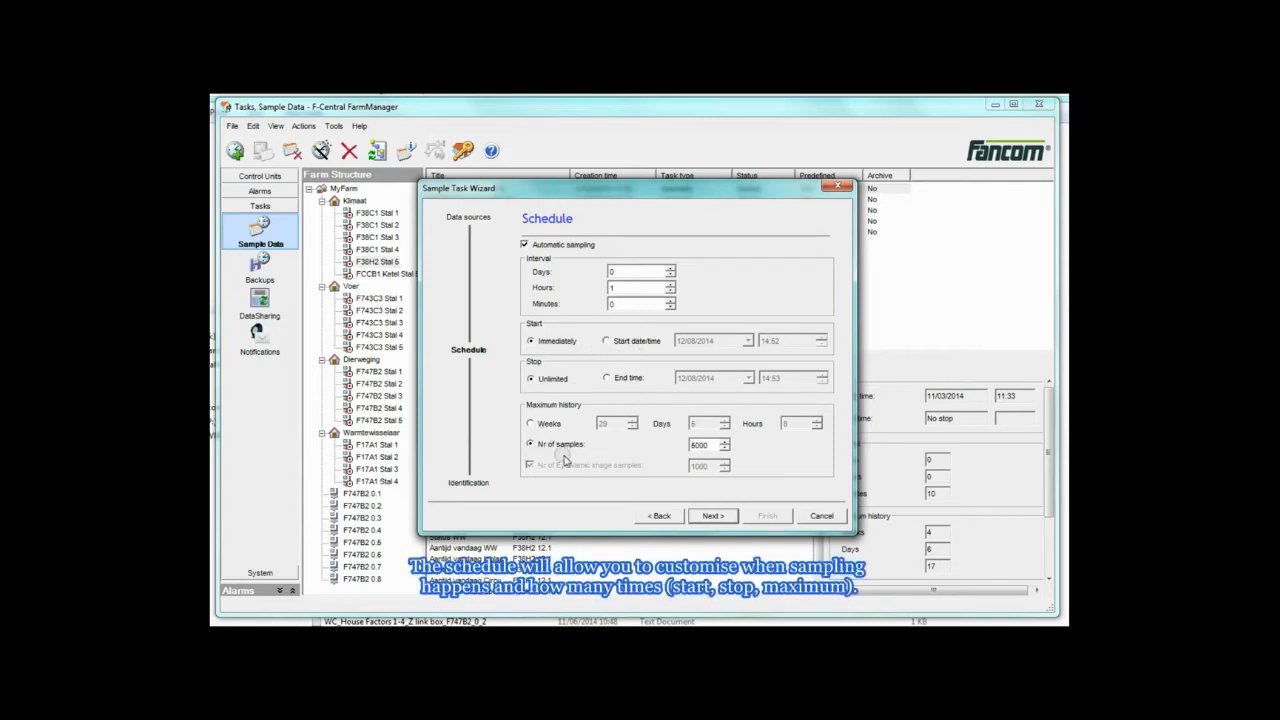
{"action": "double_click", "coordinate": [619, 289]}
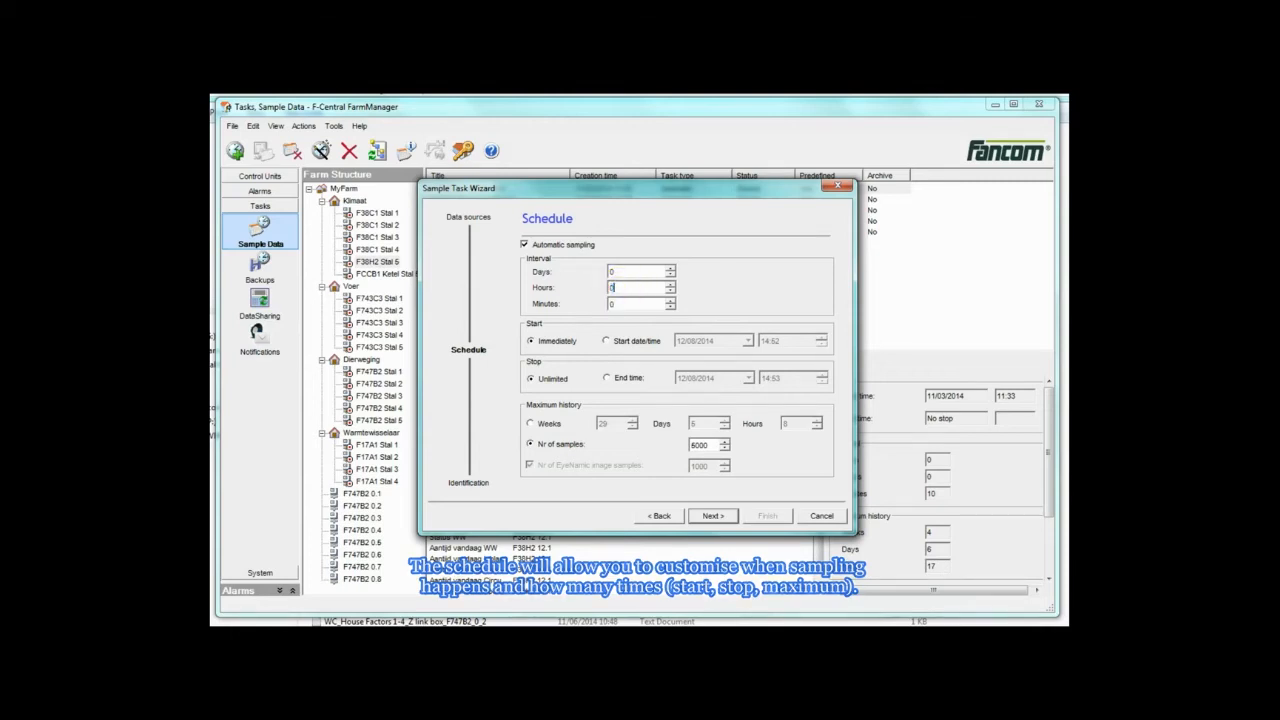
{"action": "type", "text": "0"}
{"action": "key", "text": "Tab"}
{"action": "type", "text": "1"}
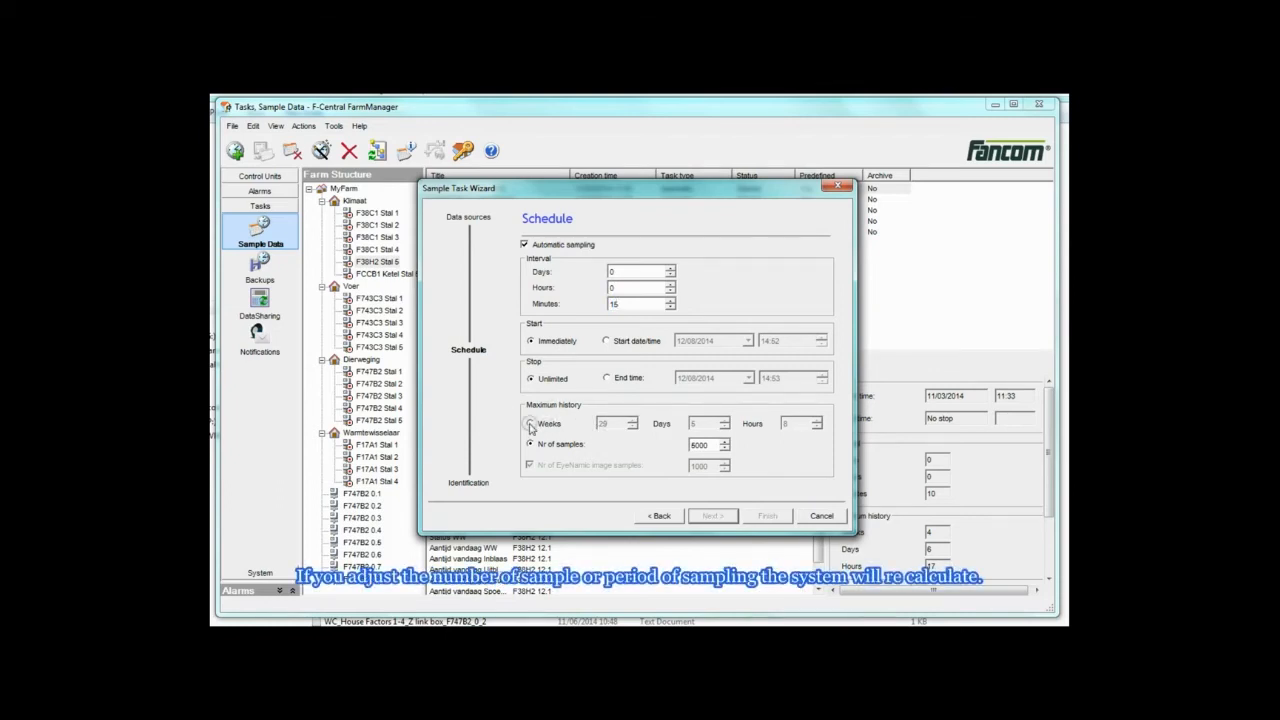
{"action": "left_click", "coordinate": [530, 424]}
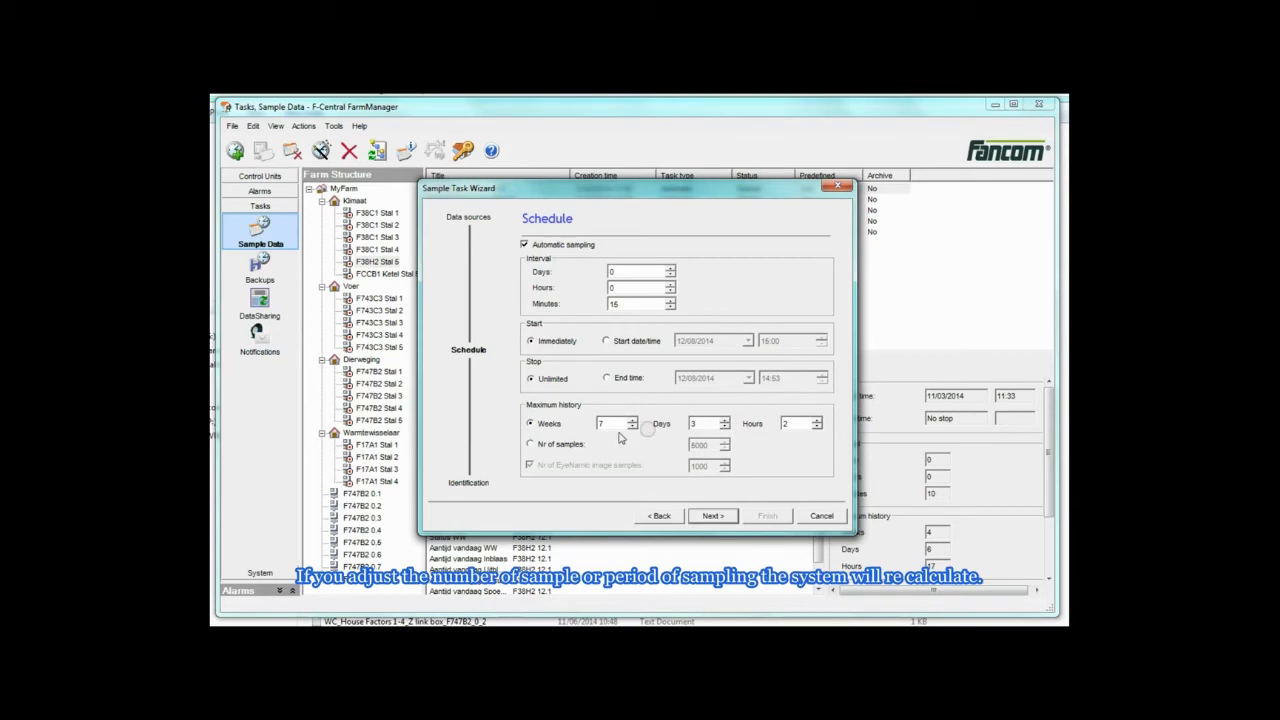
{"action": "left_click", "coordinate": [530, 445]}
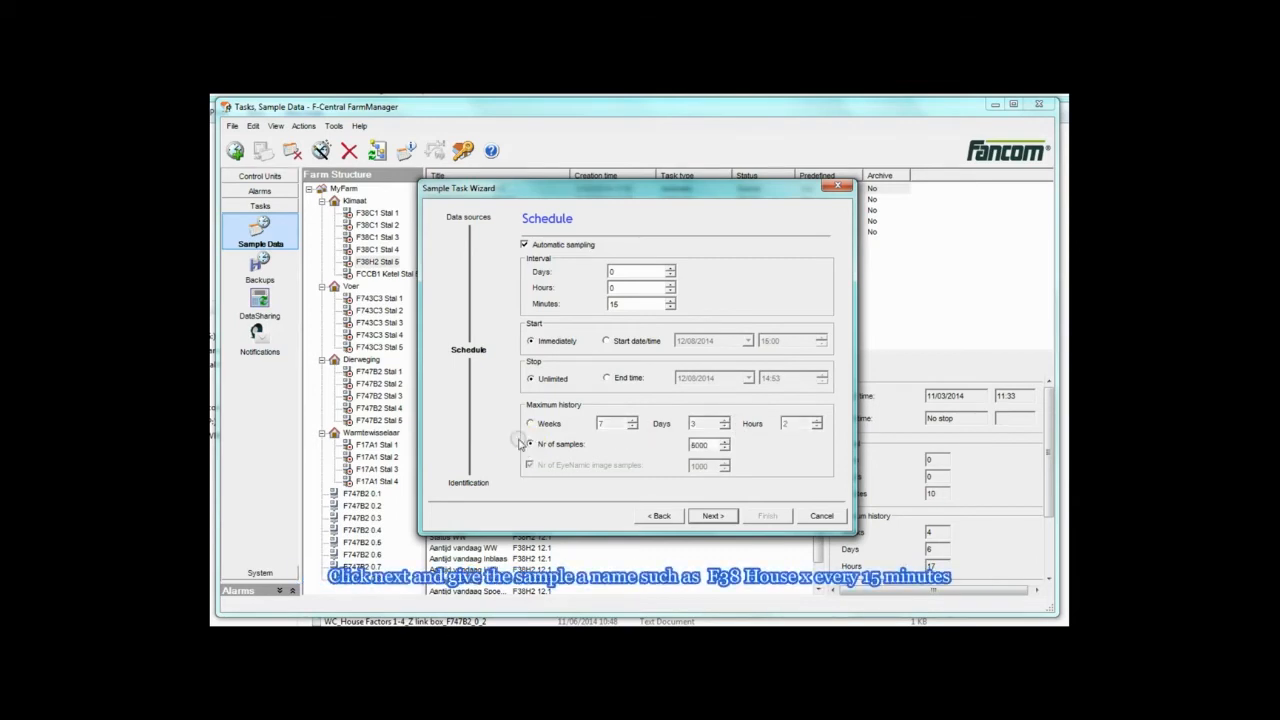
{"action": "left_click", "coordinate": [713, 516]}
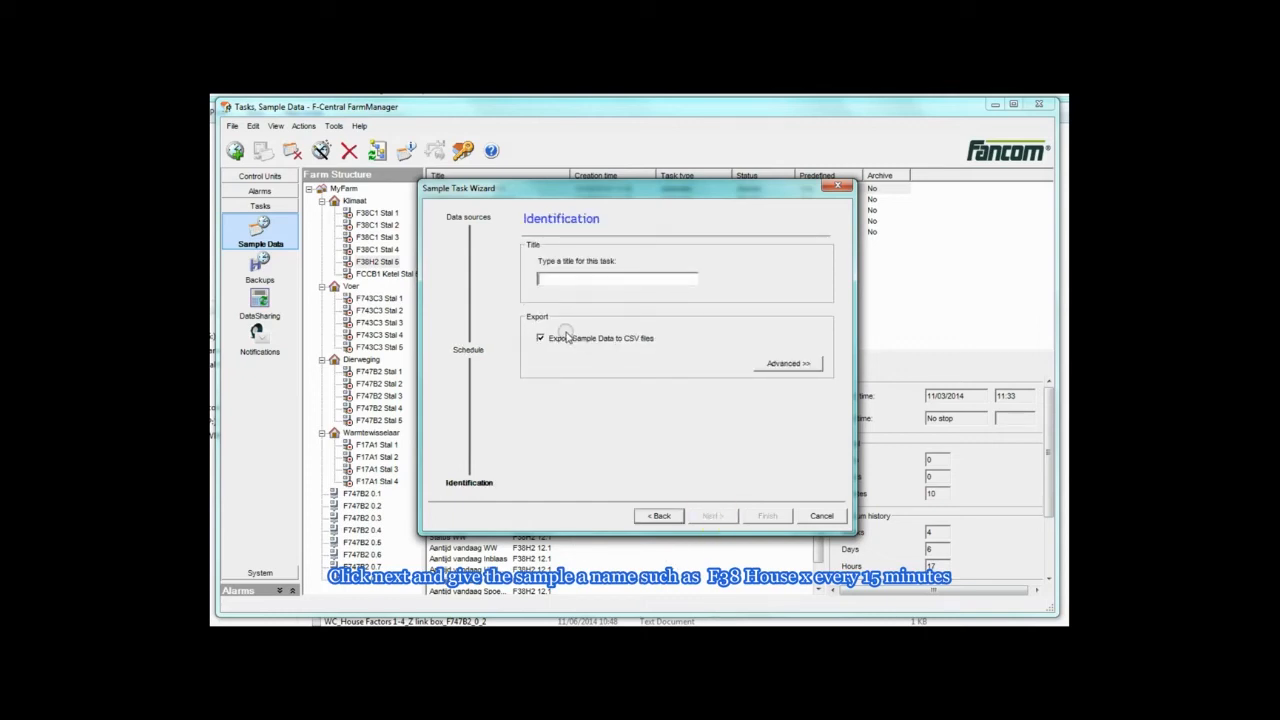
Title the task F38 House 5 inside temp with export to CSV files, and finish the wizard.
{"action": "type", "text": "F38 House 5 inside temp"}
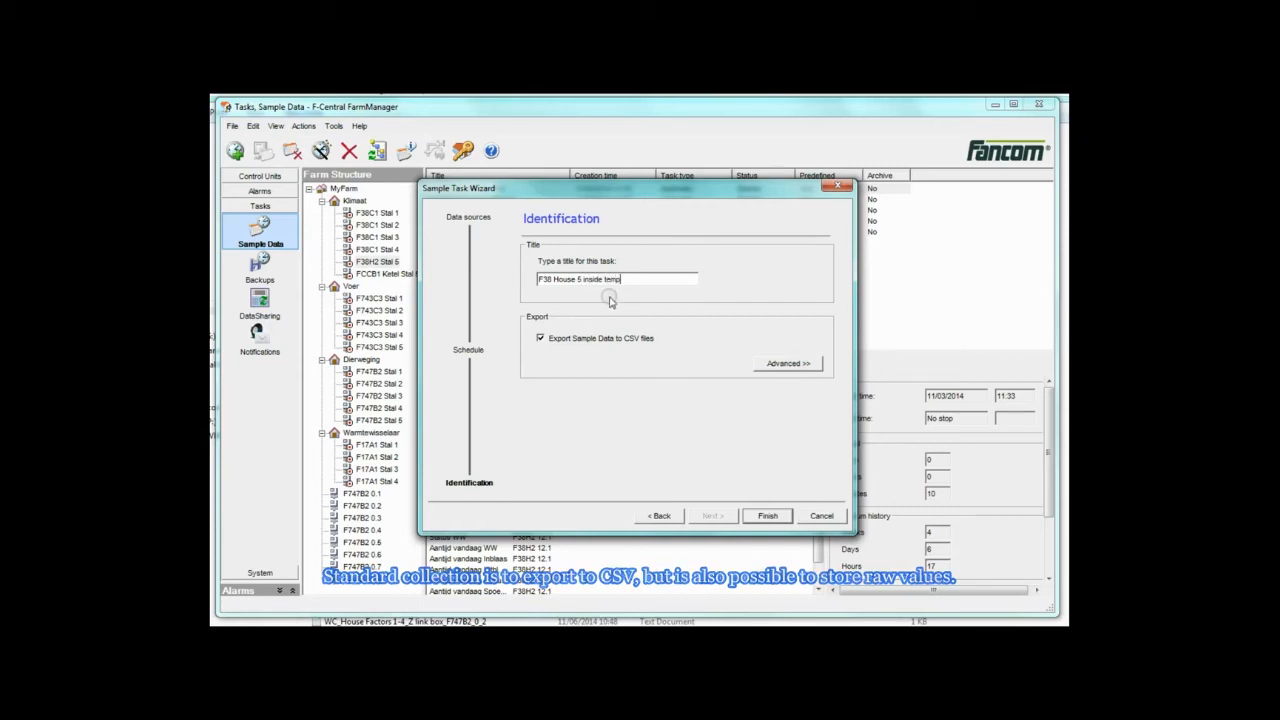
{"action": "left_click", "coordinate": [785, 364]}
{"action": "left_click", "coordinate": [541, 364]}
{"action": "left_click", "coordinate": [540, 339]}
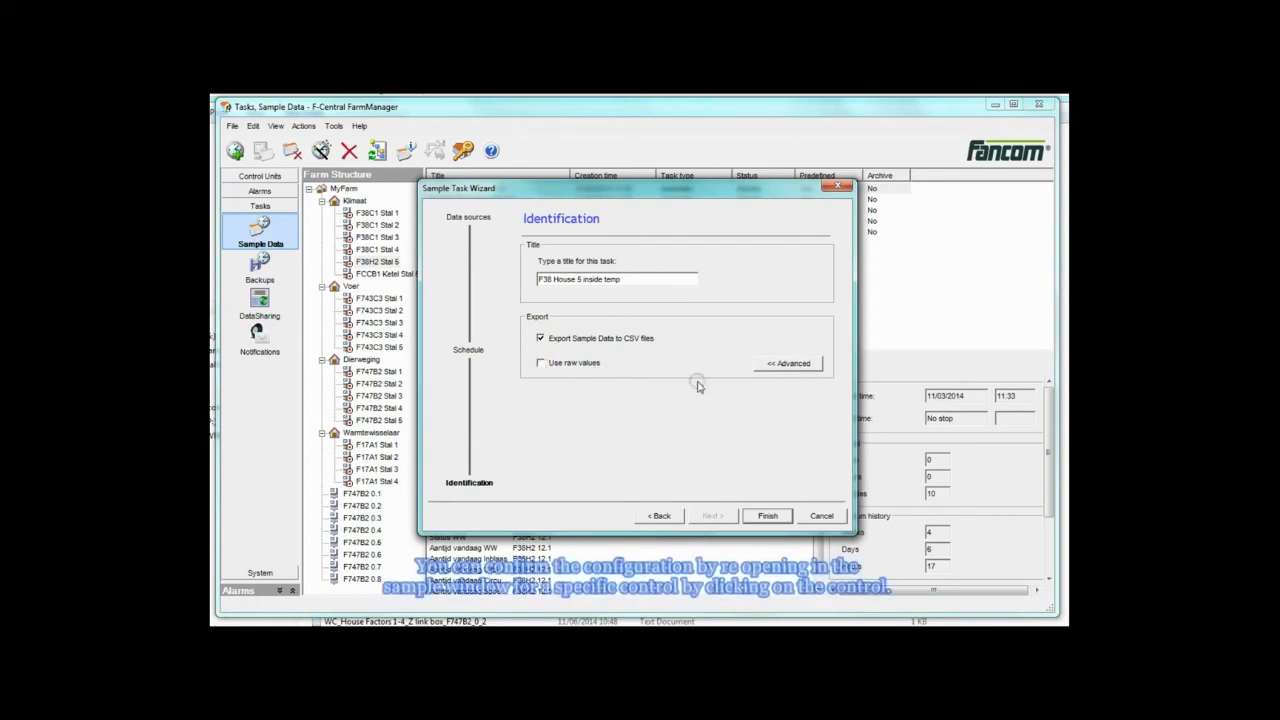
{"action": "left_click", "coordinate": [789, 364]}
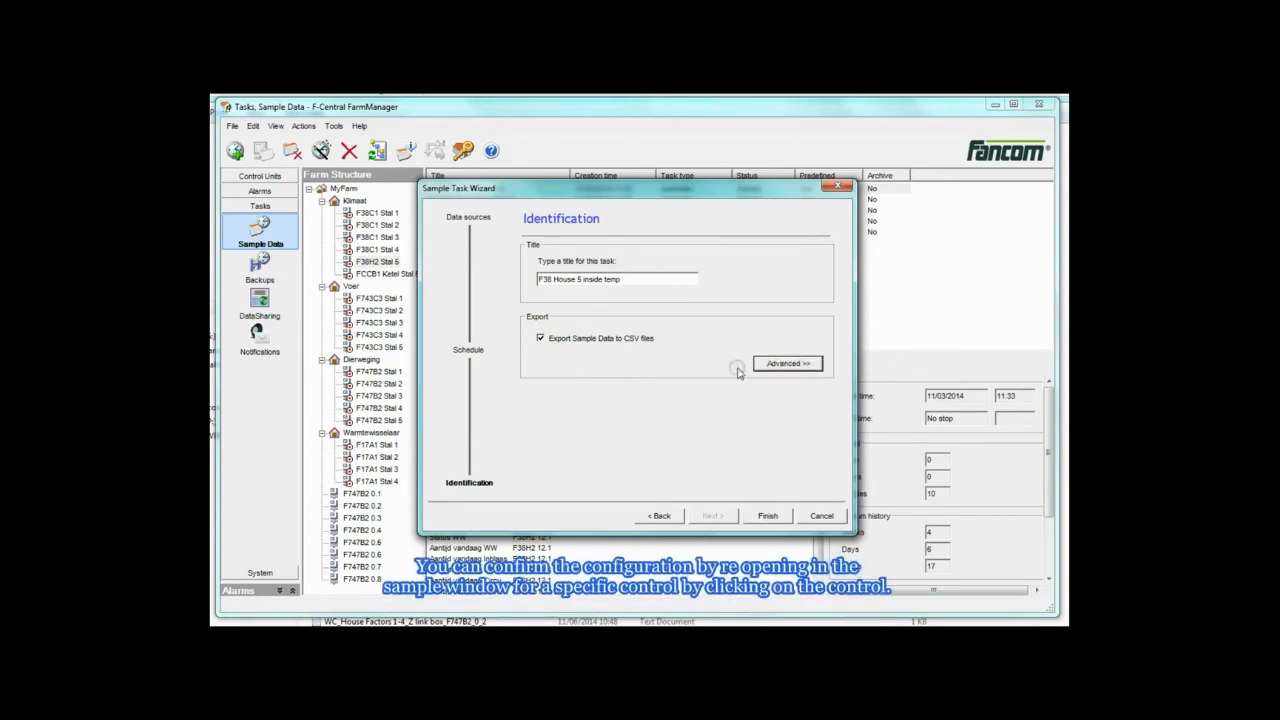
{"action": "left_click", "coordinate": [772, 519]}
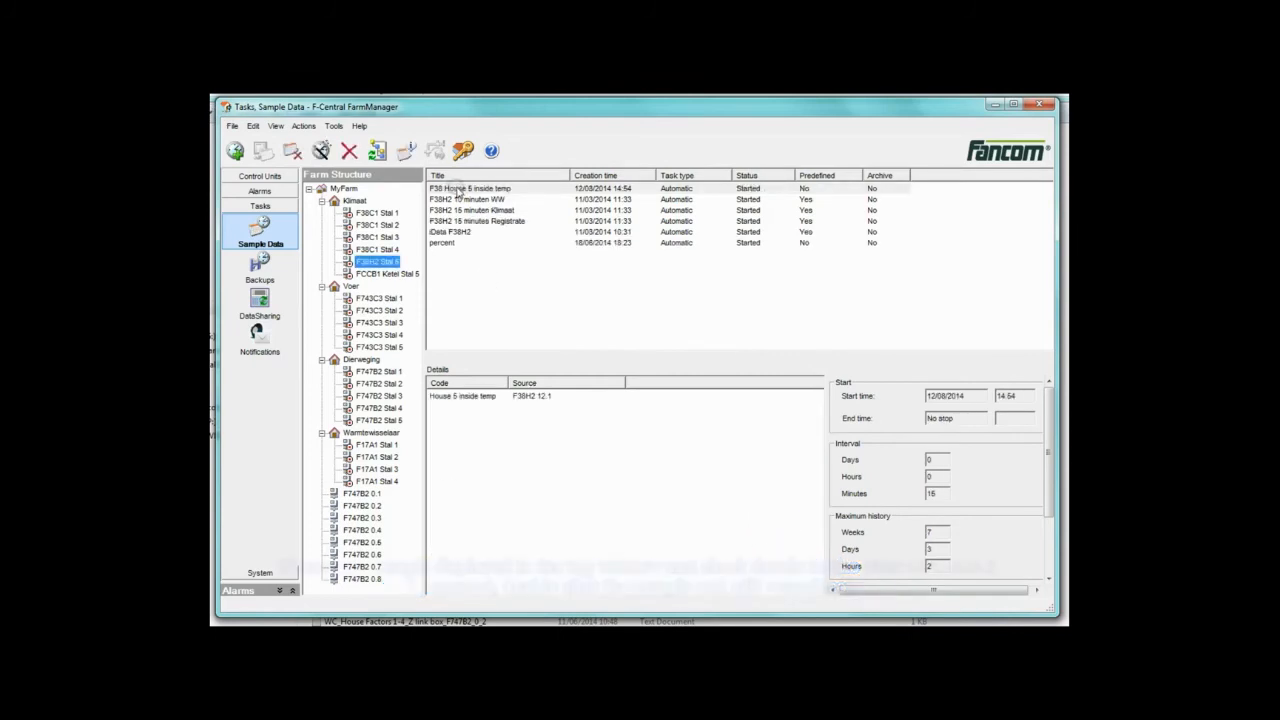
Reopen the new F38 House 5 inside temp task to review its data source, schedule and identification settings.
{"action": "left_click", "coordinate": [458, 189]}
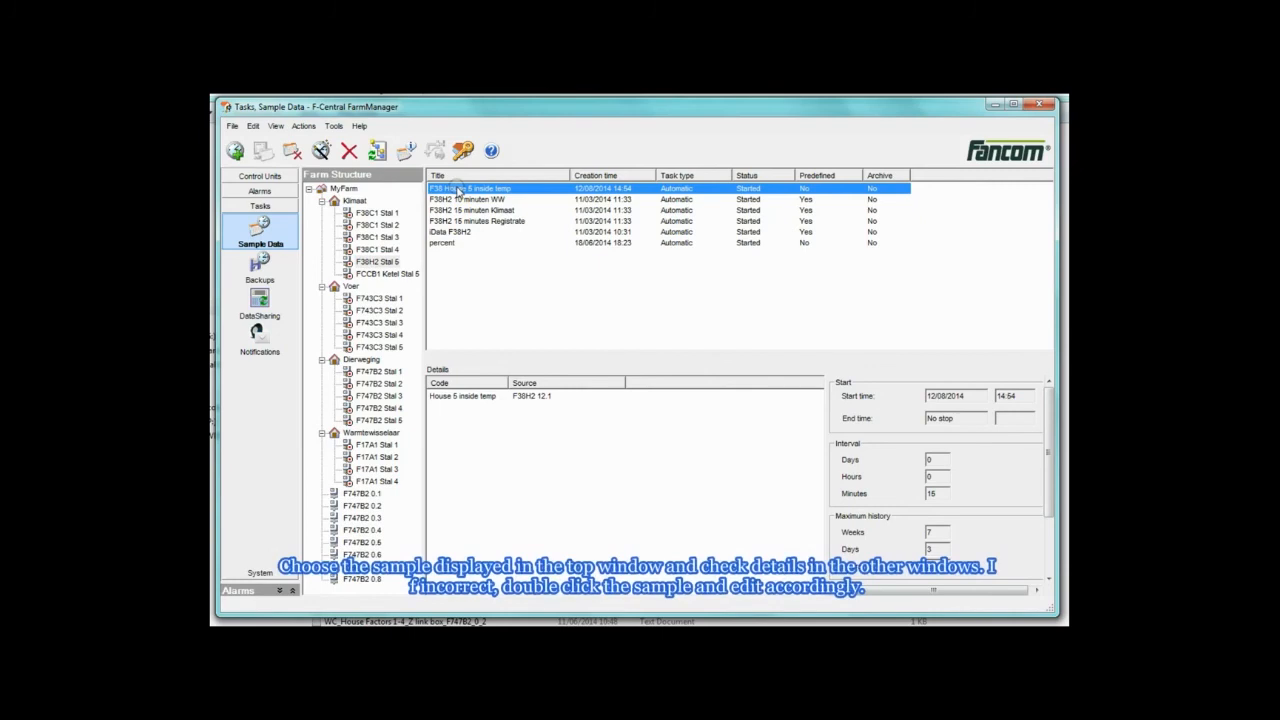
{"action": "left_click", "coordinate": [477, 396]}
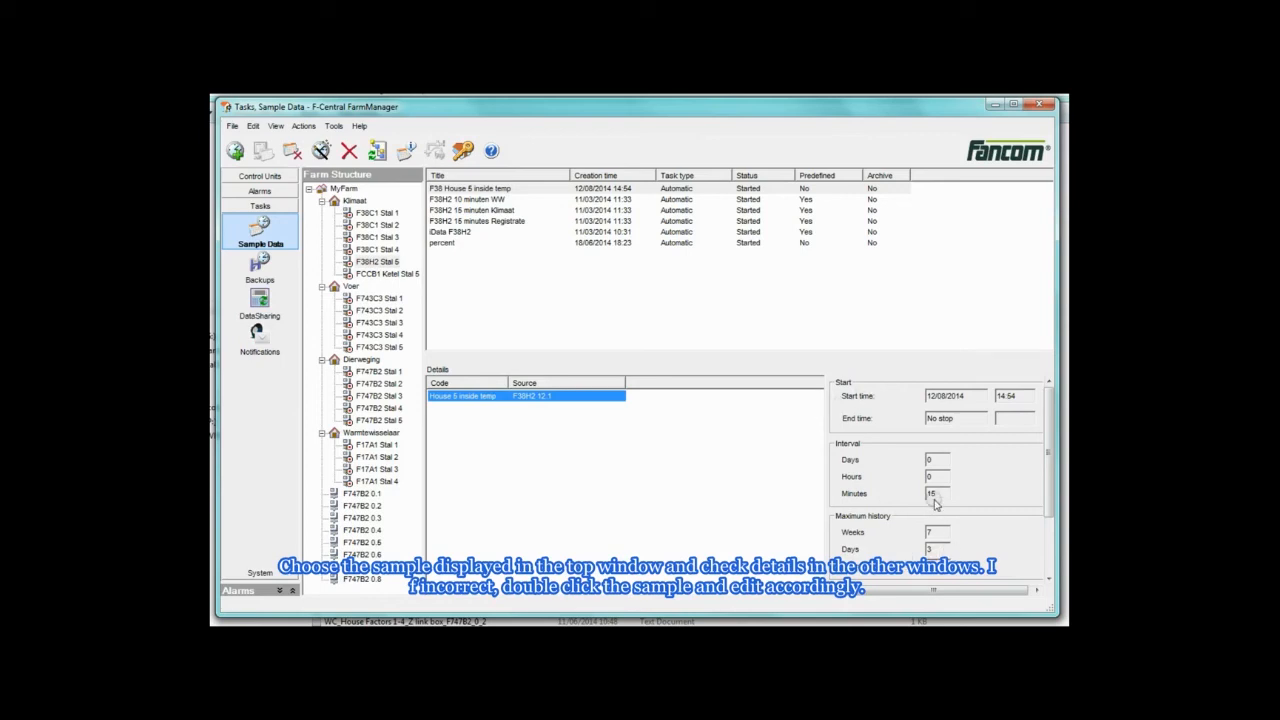
{"action": "left_click", "coordinate": [455, 188]}
{"action": "double_click", "coordinate": [455, 188]}
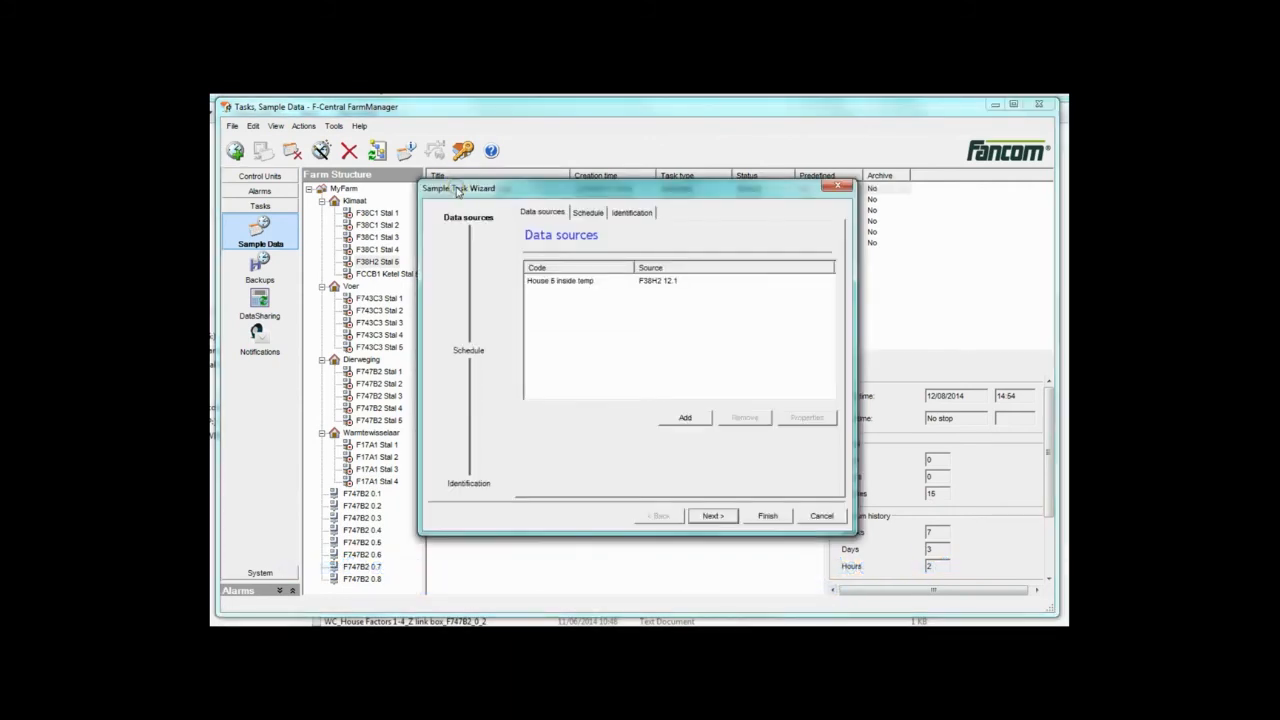
{"action": "left_click", "coordinate": [589, 213]}
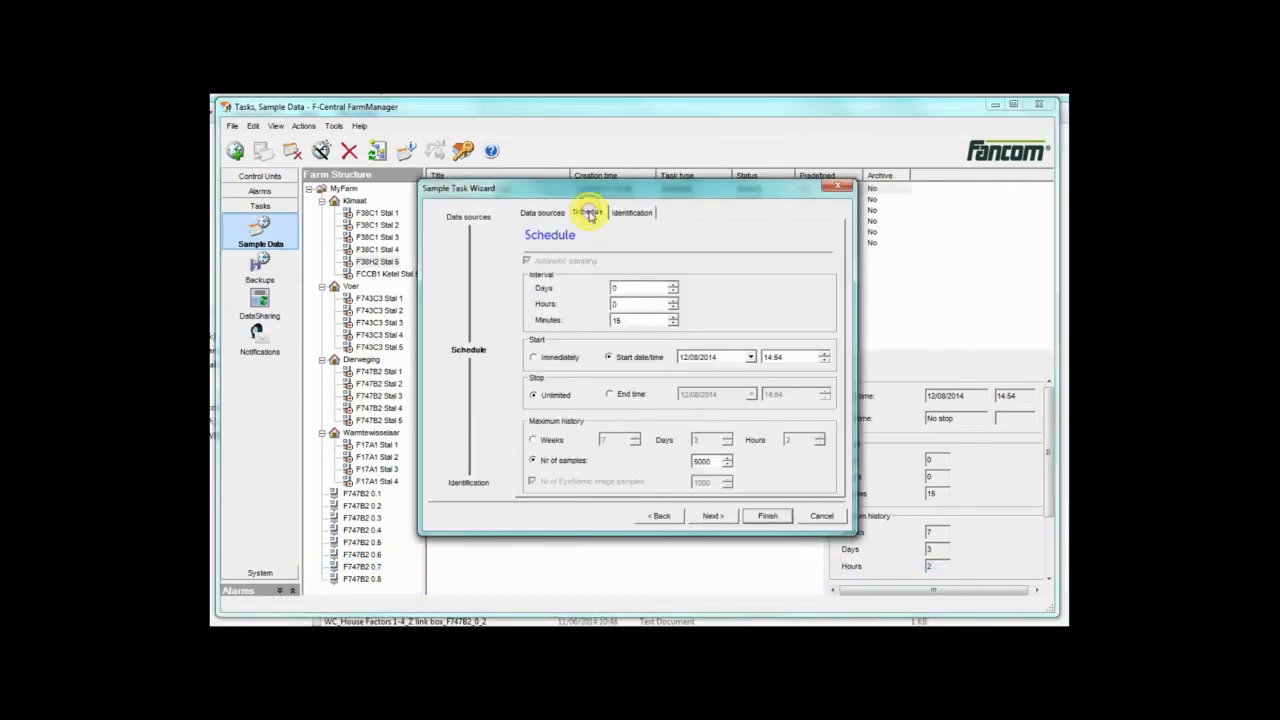
{"action": "left_click", "coordinate": [612, 305]}
{"action": "left_click", "coordinate": [626, 212]}
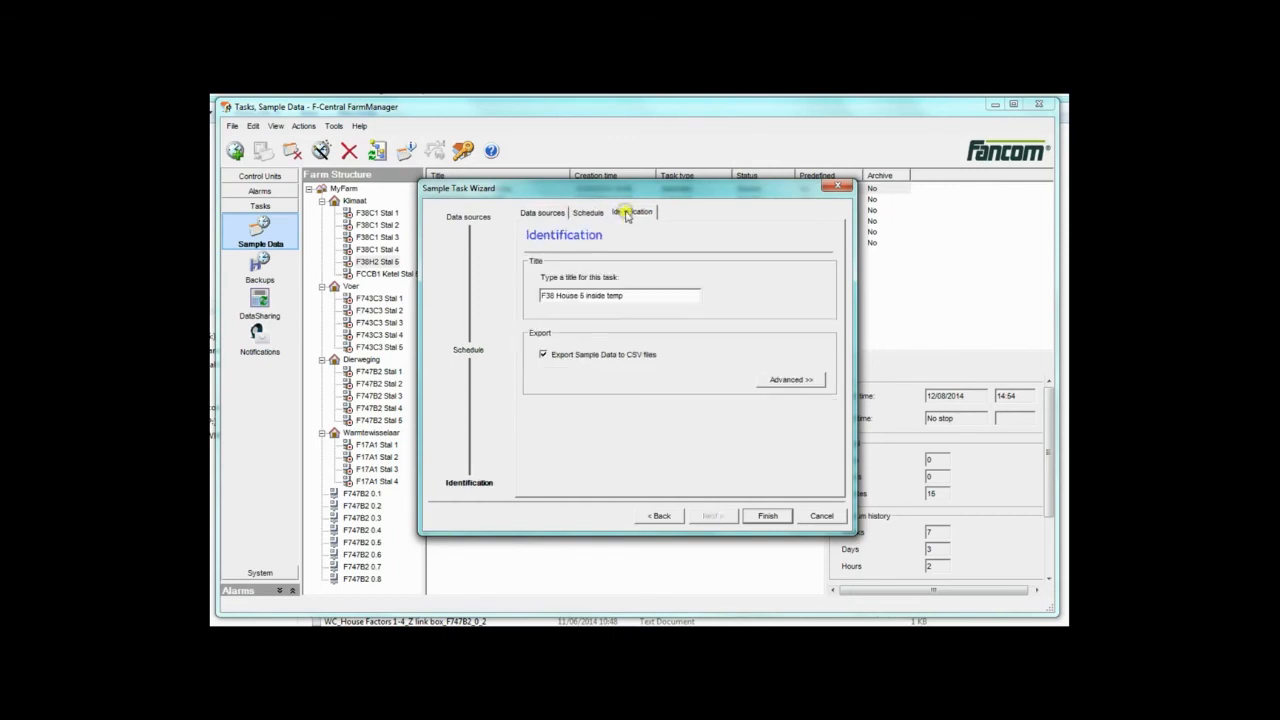
{"action": "left_click", "coordinate": [767, 515]}
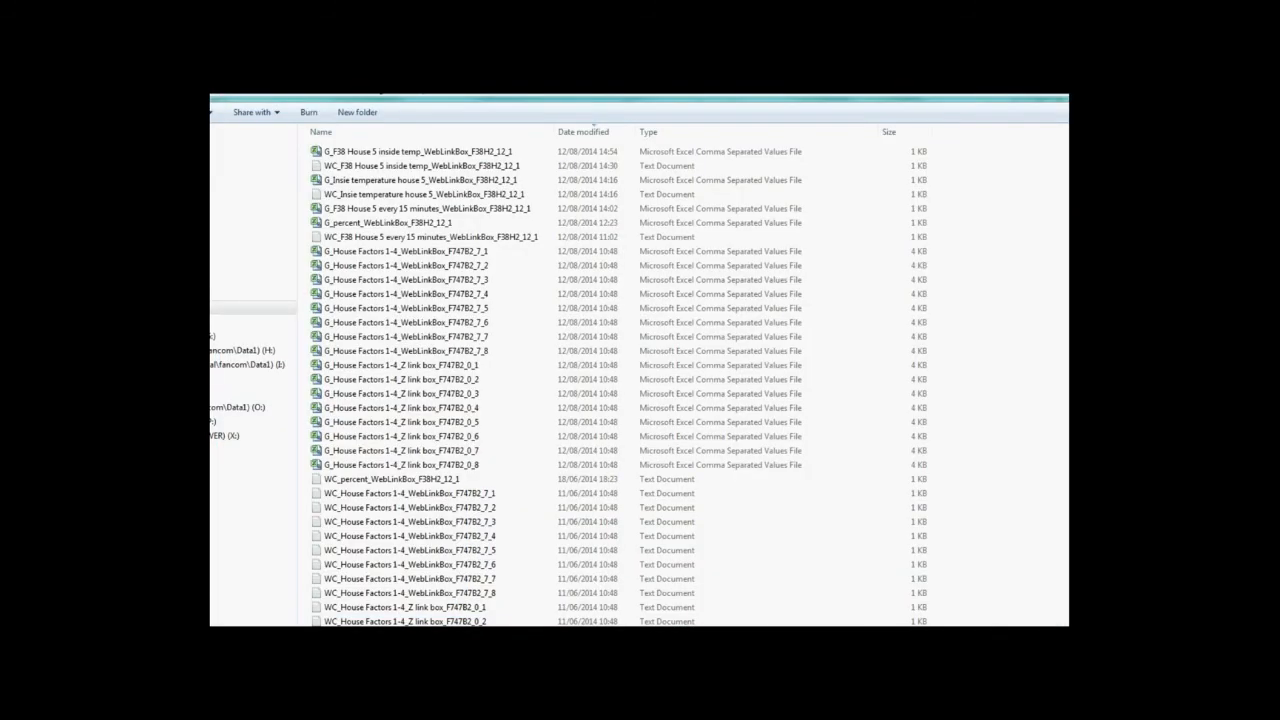
Open the G_F38 House 5 inside temp CSV file from the sample folder in Excel, then close it.
{"action": "left_click", "coordinate": [383, 153]}
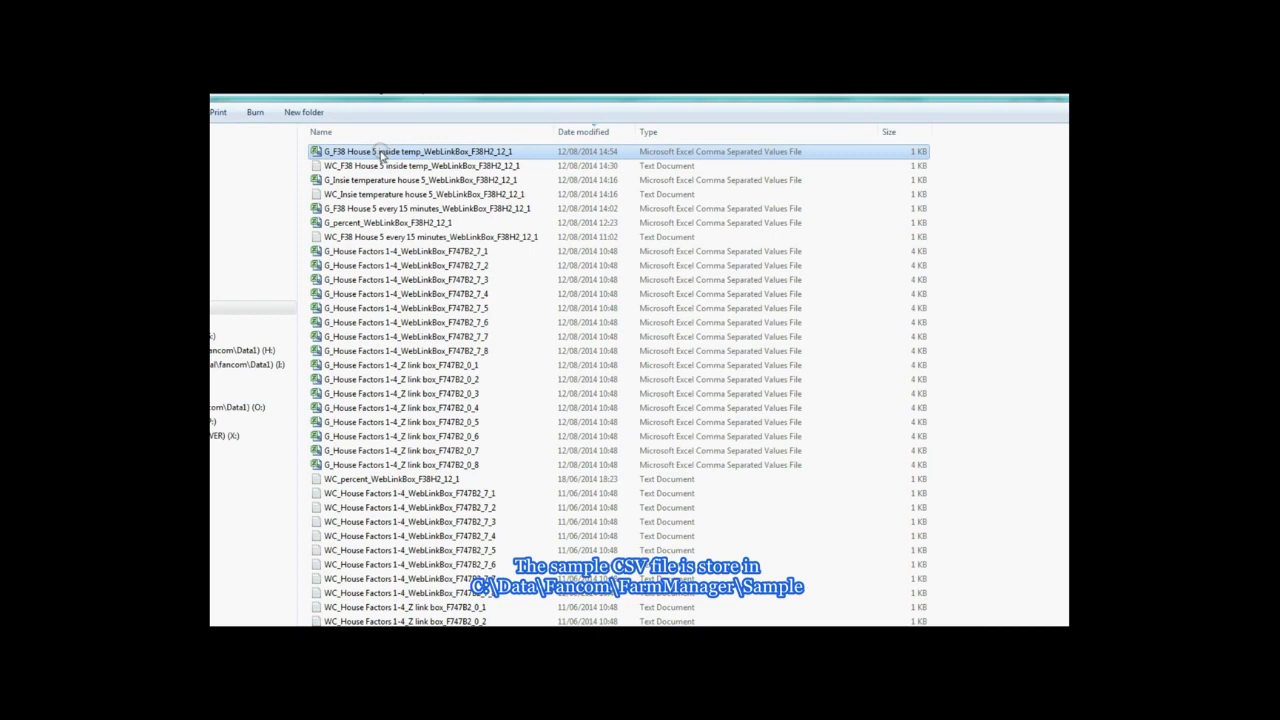
{"action": "double_click", "coordinate": [497, 155]}
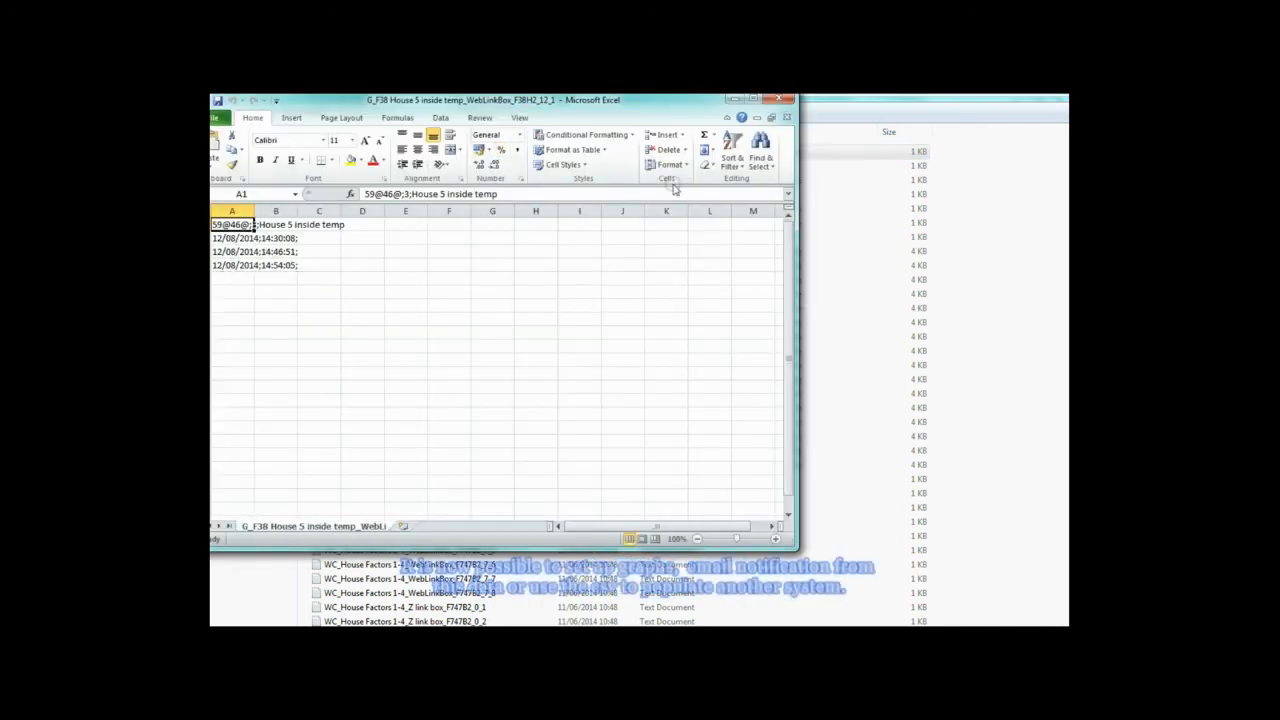
{"action": "left_click", "coordinate": [779, 99]}
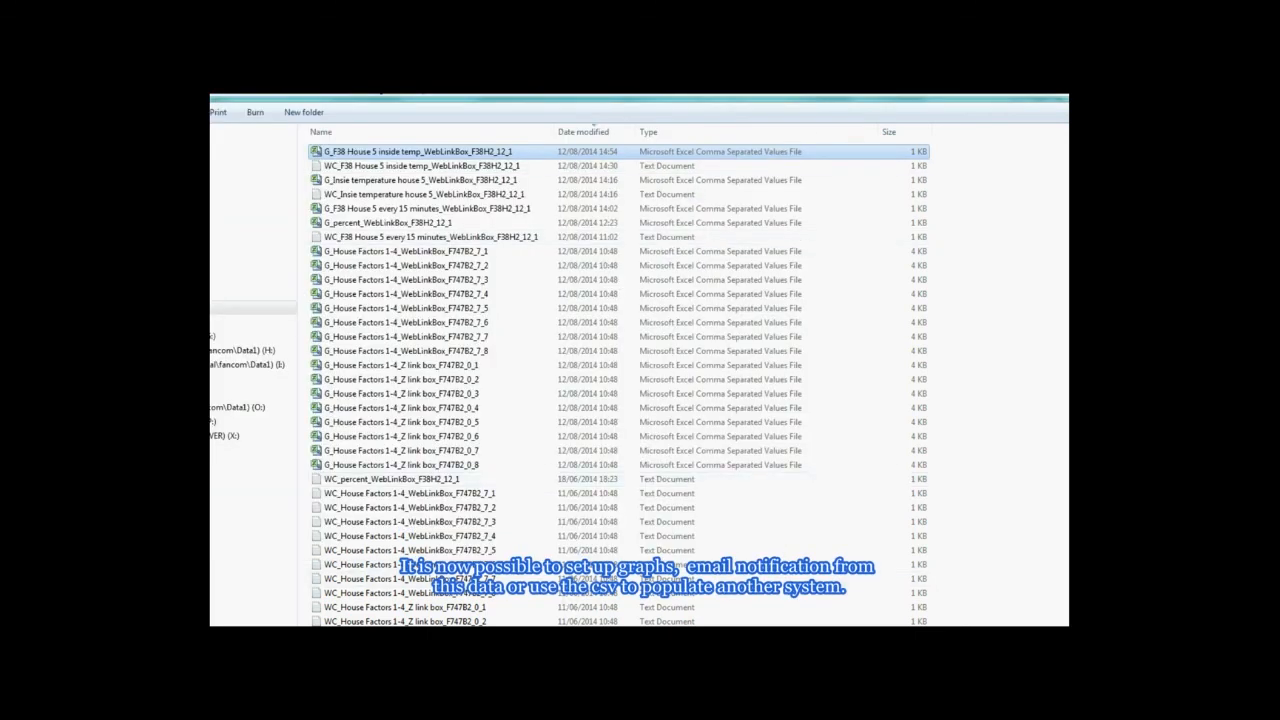